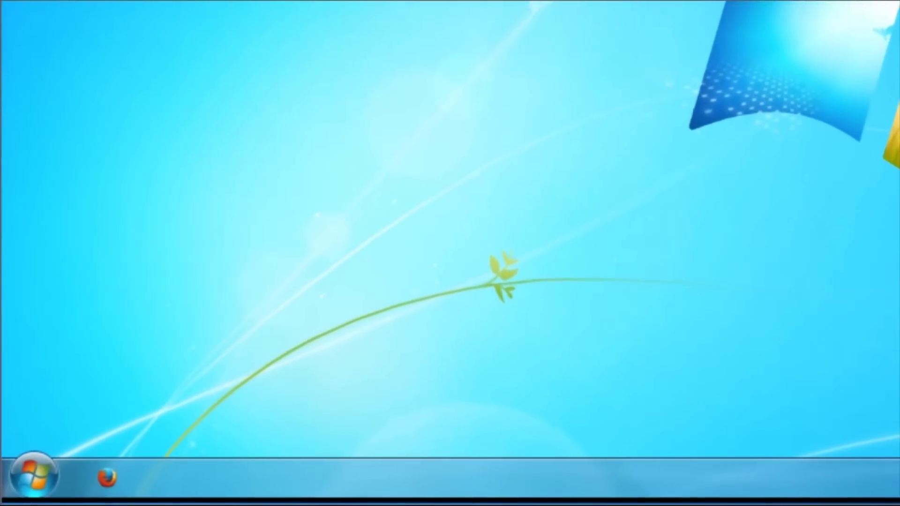
# Reach the Network and Sharing Center through Control Panel's Network and Internet category.
pyautogui.click(42, 467)
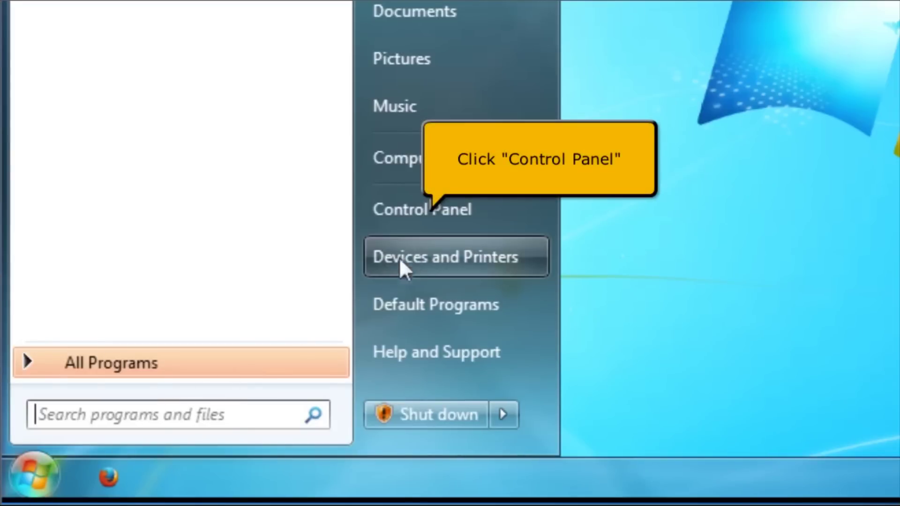
pyautogui.click(442, 210)
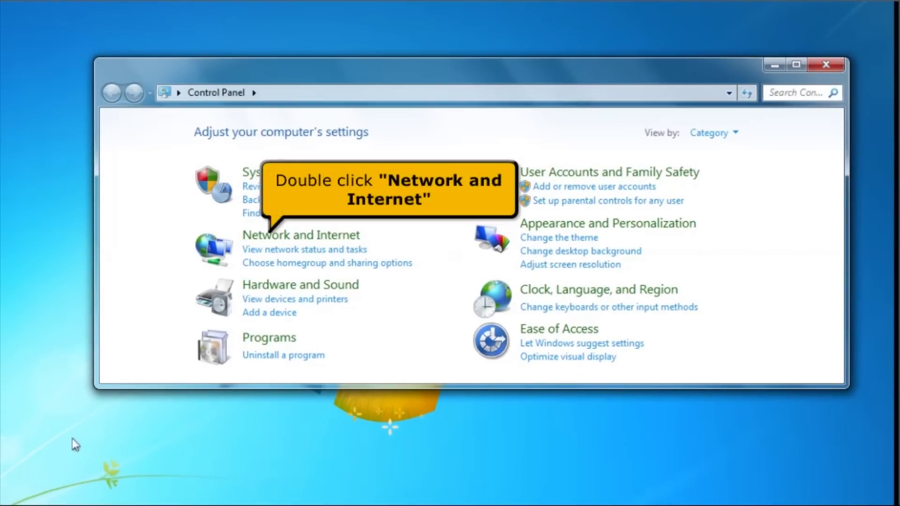
pyautogui.doubleClick(319, 243)
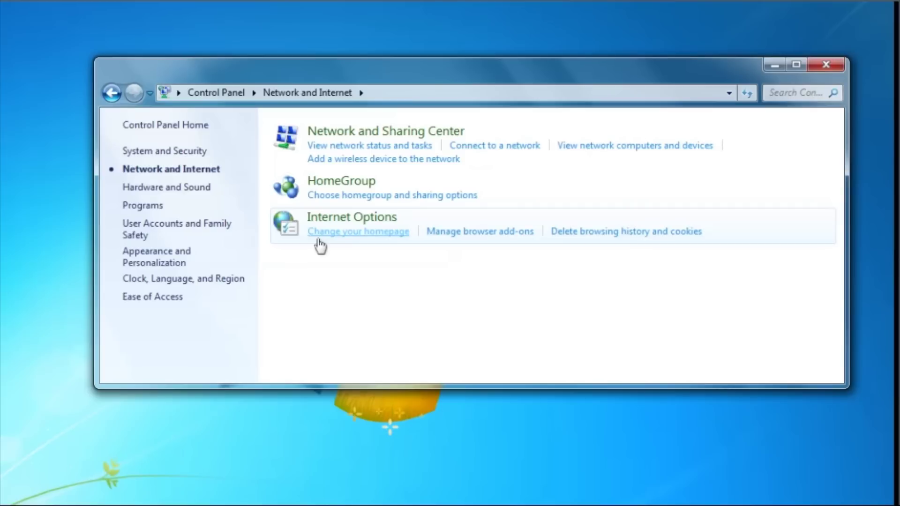
pyautogui.click(366, 135)
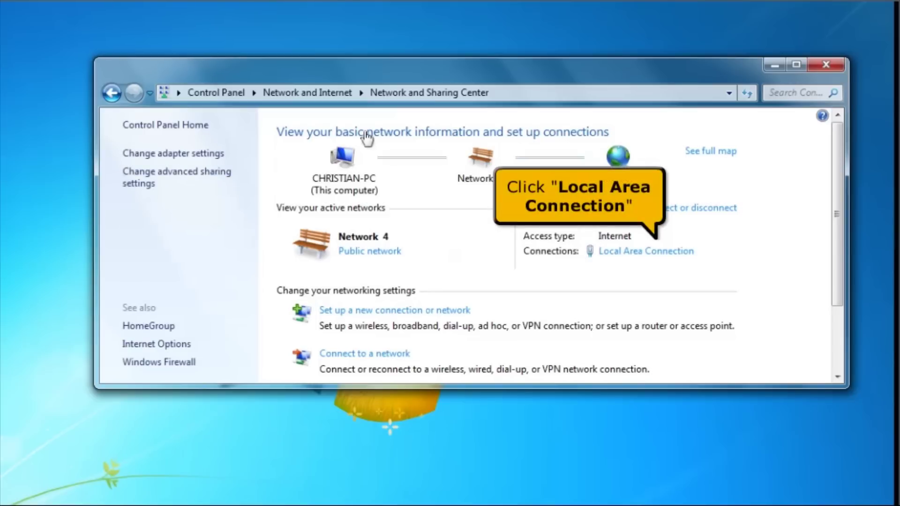
# Confirm the Local Area Connection's TCP/IPv4 properties obtain IP and DNS addresses automatically.
pyautogui.click(607, 256)
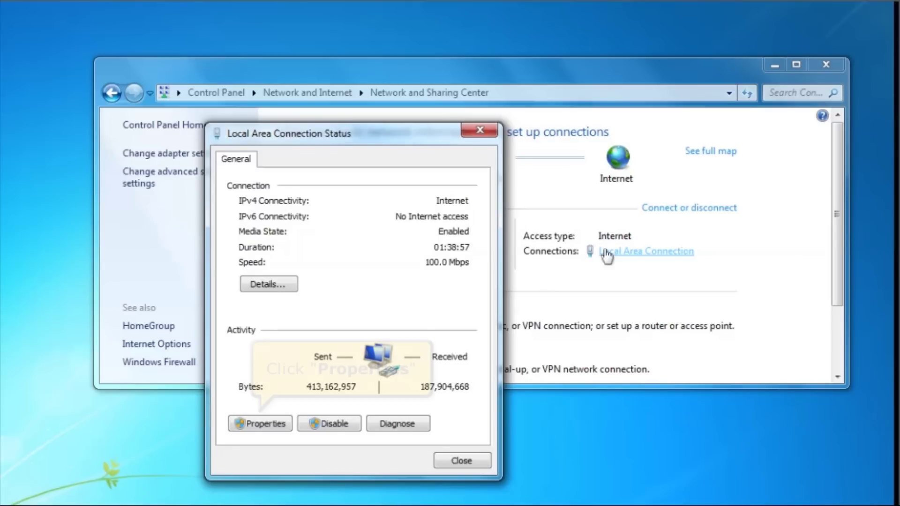
pyautogui.click(259, 424)
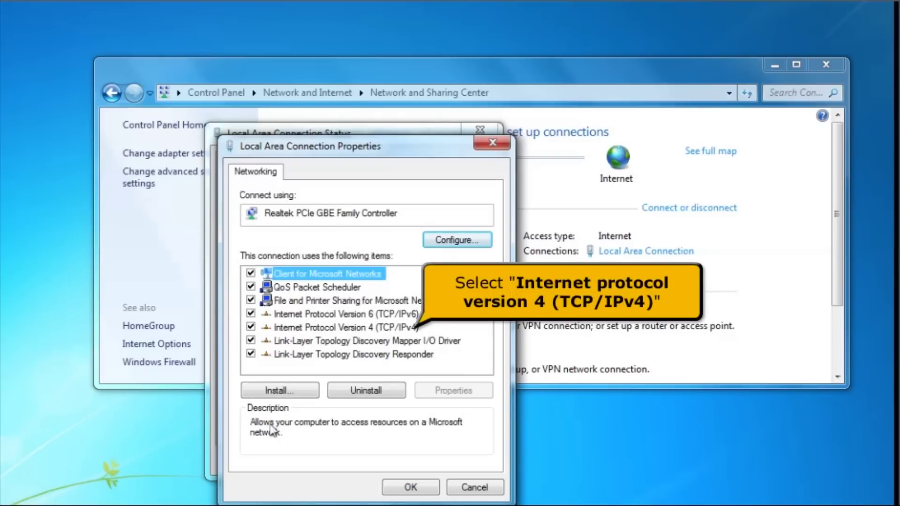
pyautogui.click(335, 333)
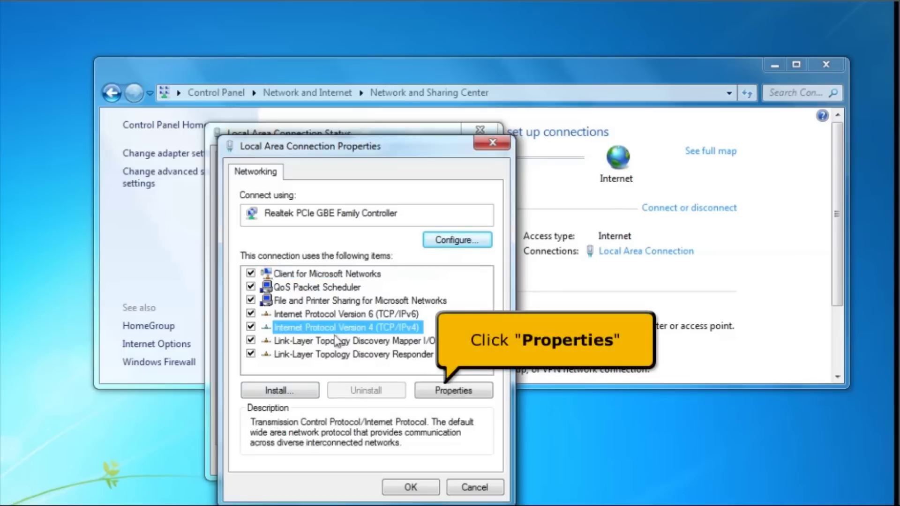
pyautogui.click(464, 394)
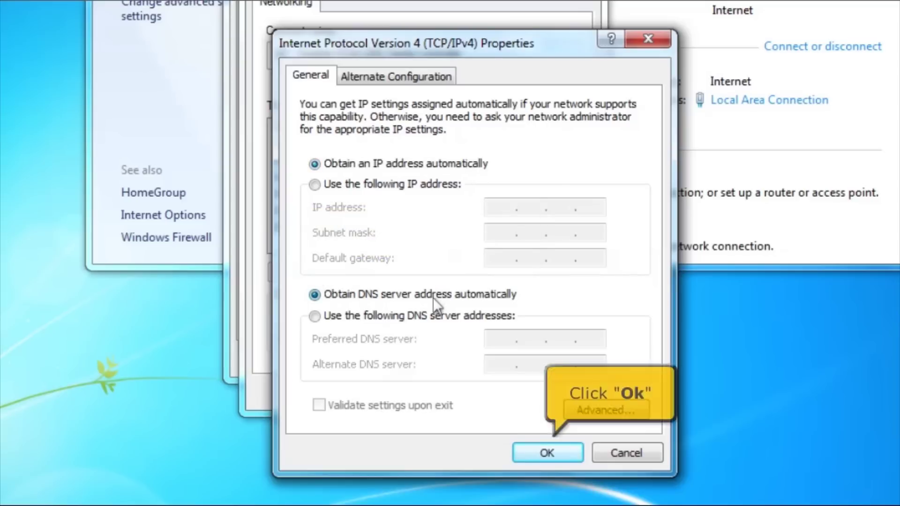
pyautogui.click(524, 454)
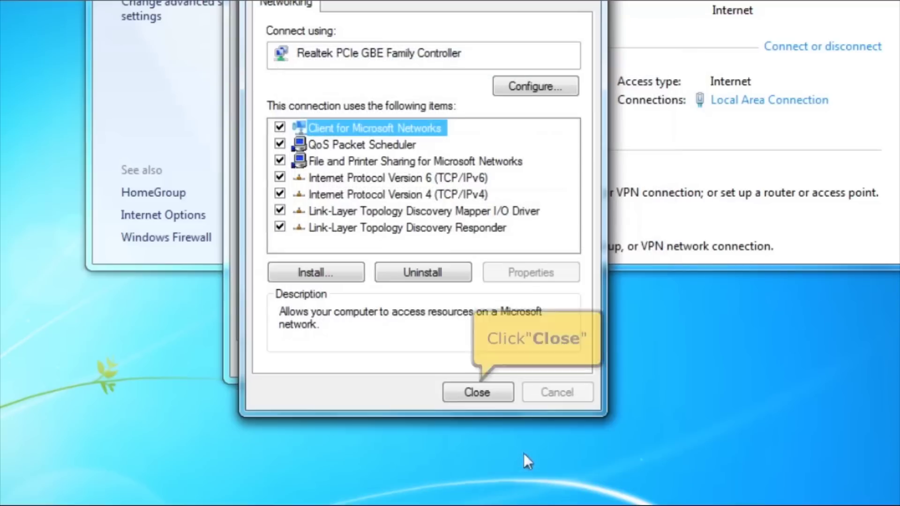
pyautogui.click(482, 395)
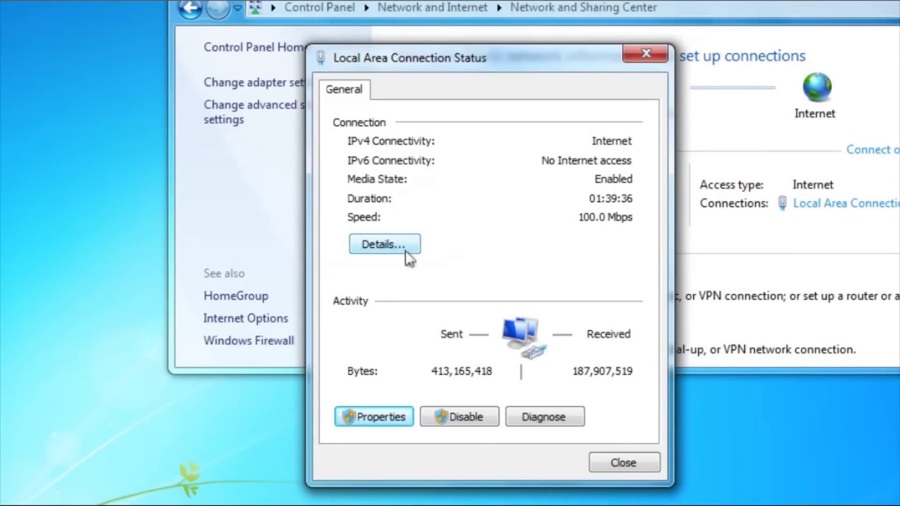
# View the connection details, noting the Physical Address and the 192.168.1.1 IPv4 Default Gateway.
pyautogui.click(406, 252)
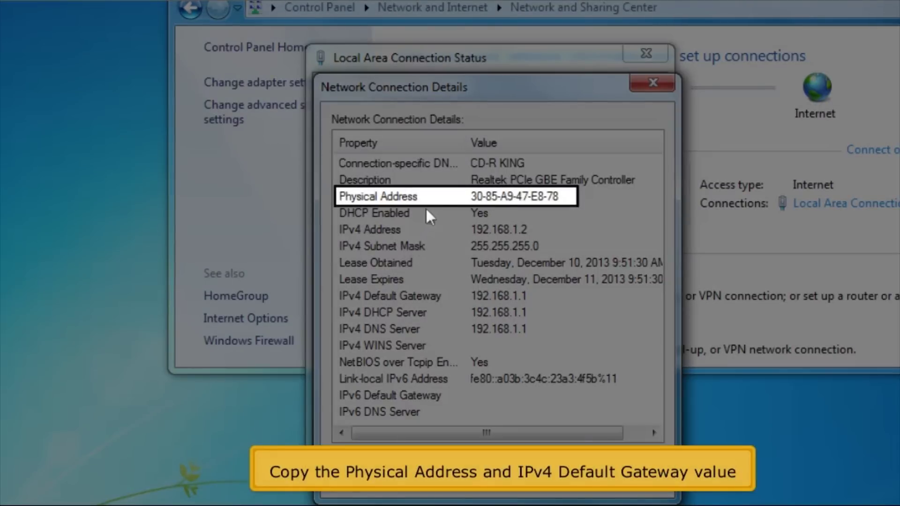
pyautogui.click(429, 201)
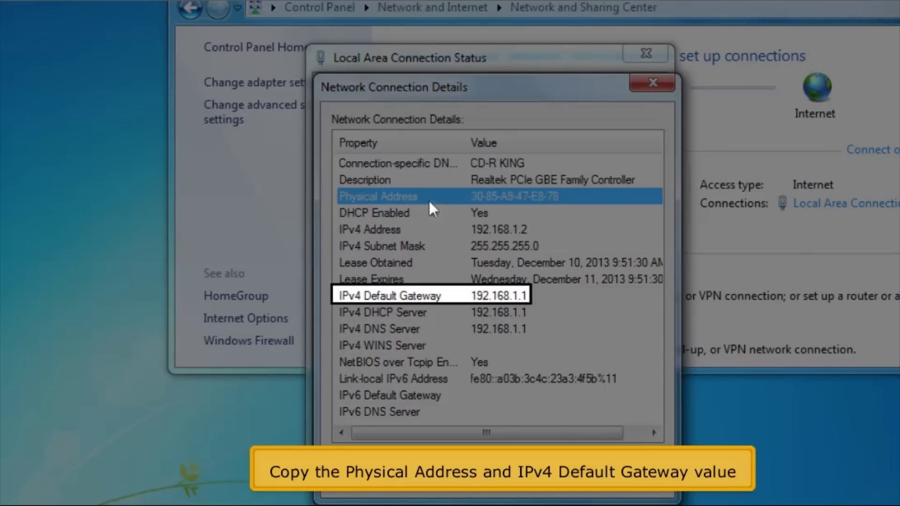
pyautogui.press('Down')
pyautogui.press('Down')
pyautogui.press('Down')
pyautogui.press('Down')
pyautogui.press('Down')
pyautogui.press('Down')
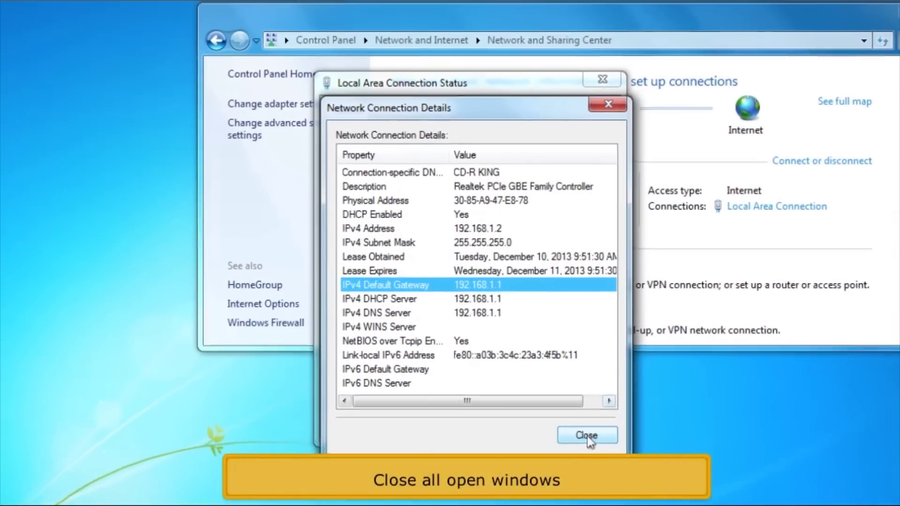
# Close the details, connection status and Network and Sharing Center windows.
pyautogui.click(587, 435)
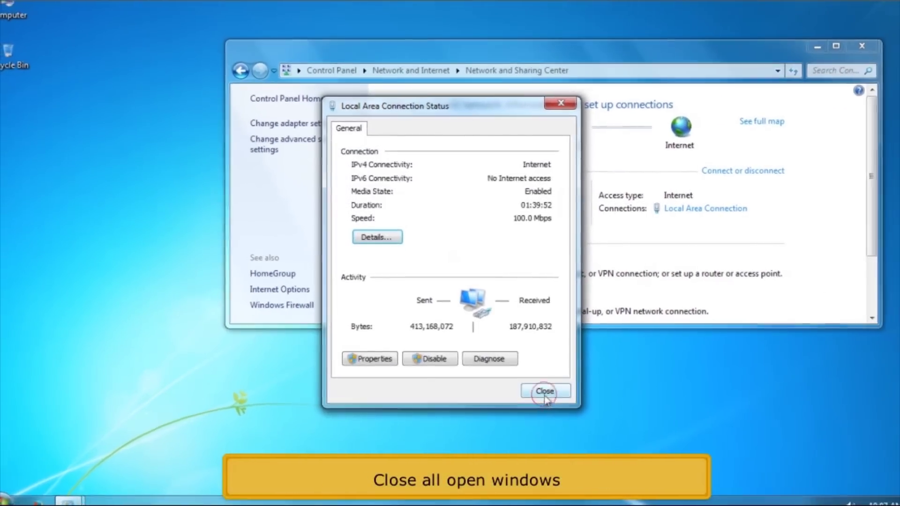
pyautogui.click(545, 391)
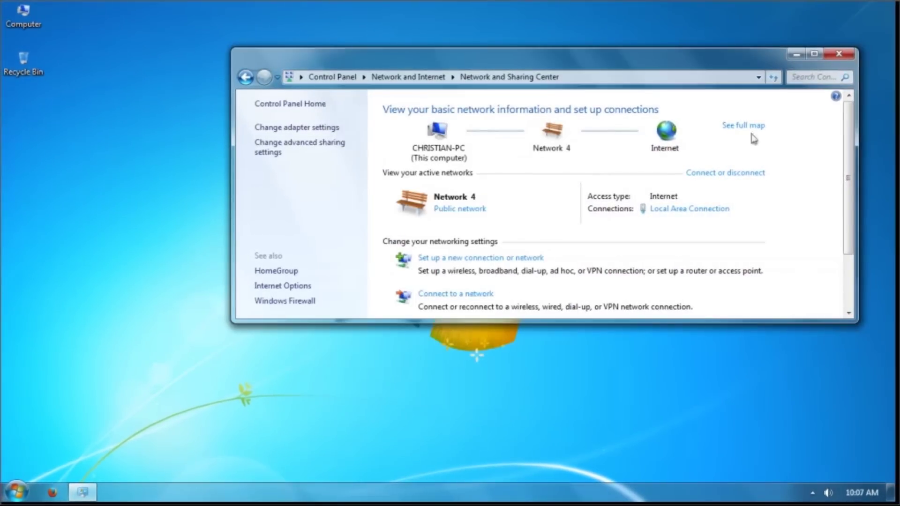
pyautogui.click(839, 54)
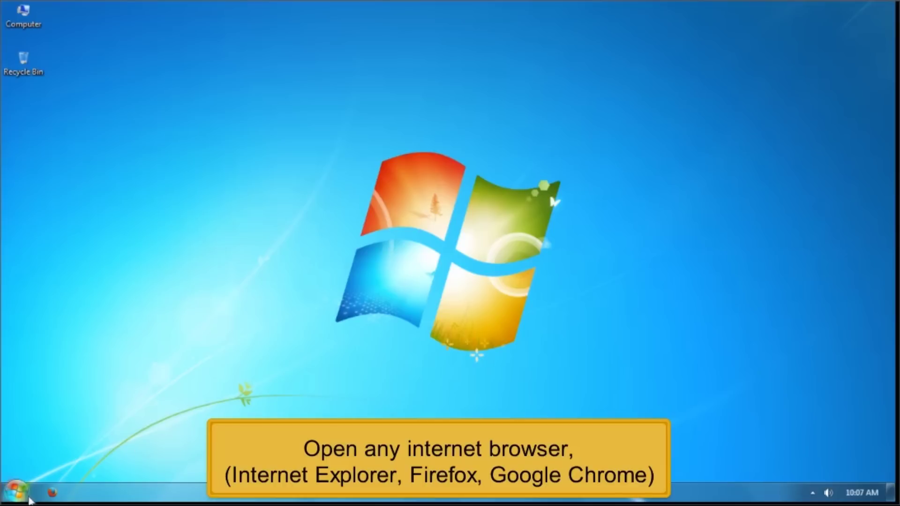
# Launch Firefox and load the router page at 192.168.1.1.
pyautogui.click(45, 496)
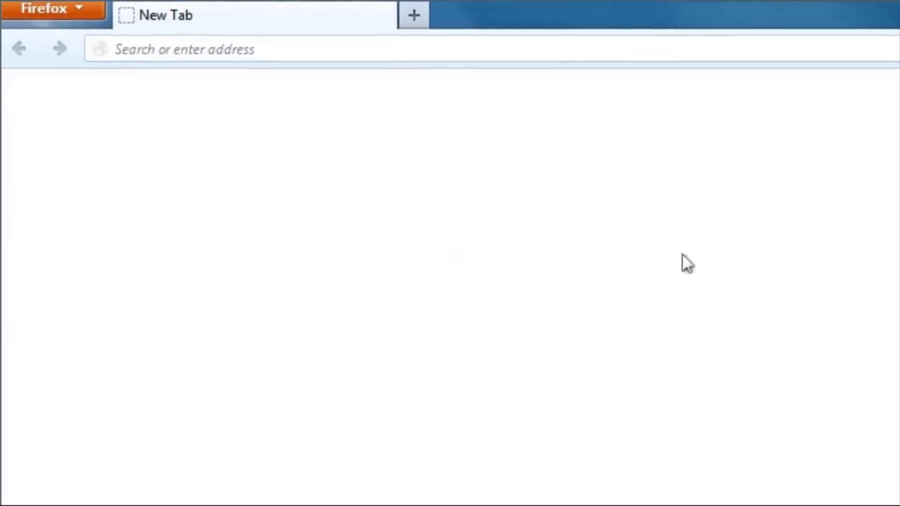
pyautogui.write('192.168.1.1')
pyautogui.press('Return')
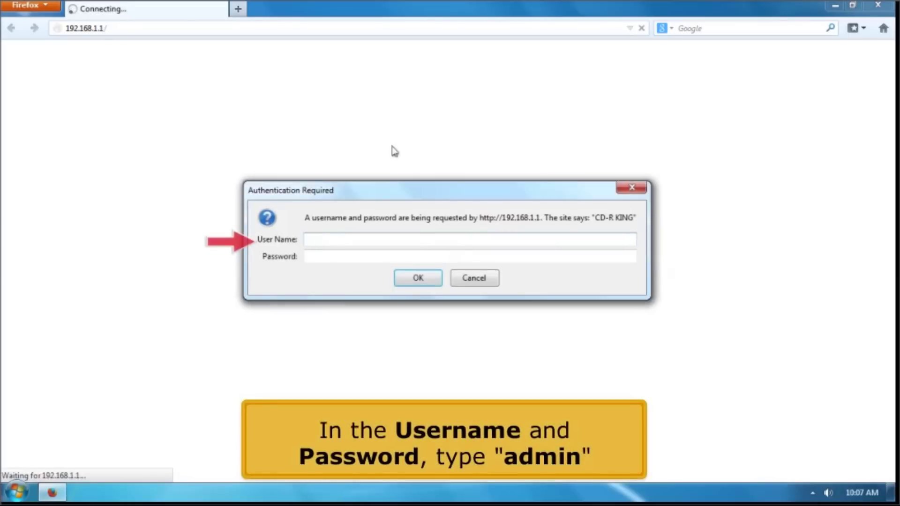
# Sign in to the router with the admin user name and password.
pyautogui.write('admin')
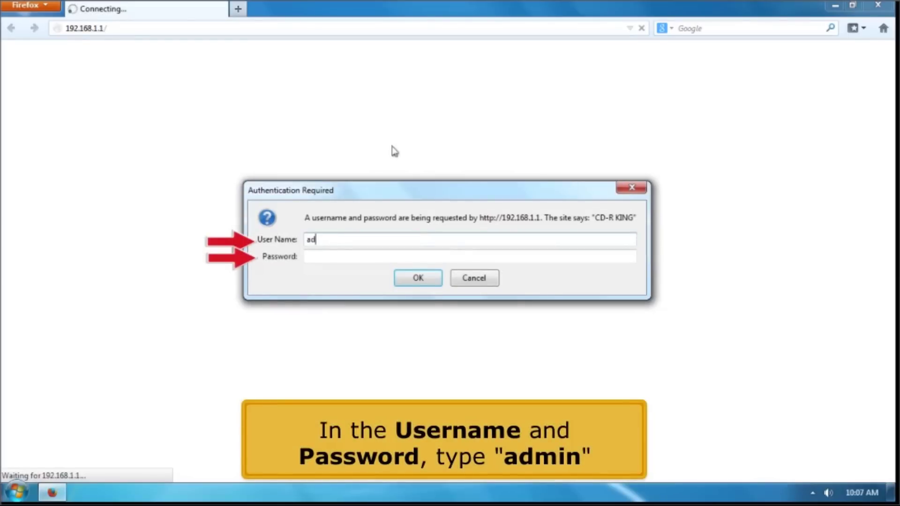
pyautogui.press('Tab')
pyautogui.write('admin')
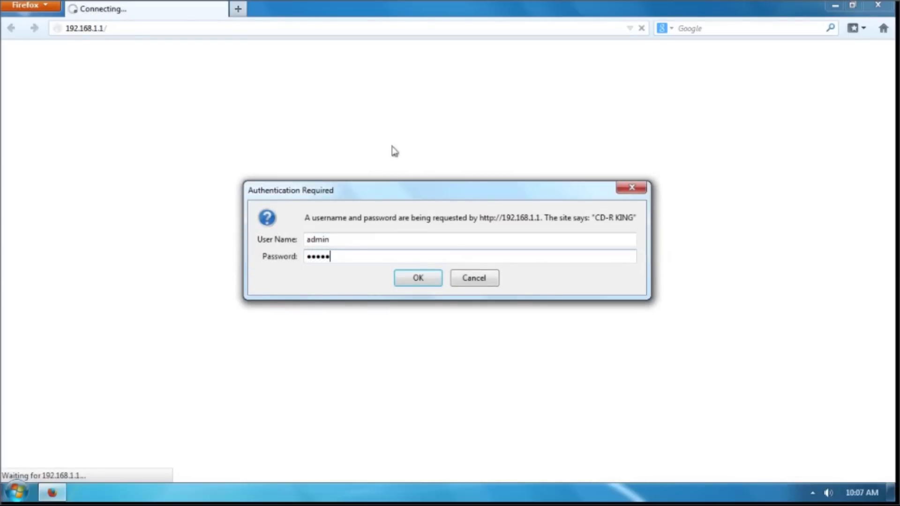
pyautogui.press('Return')
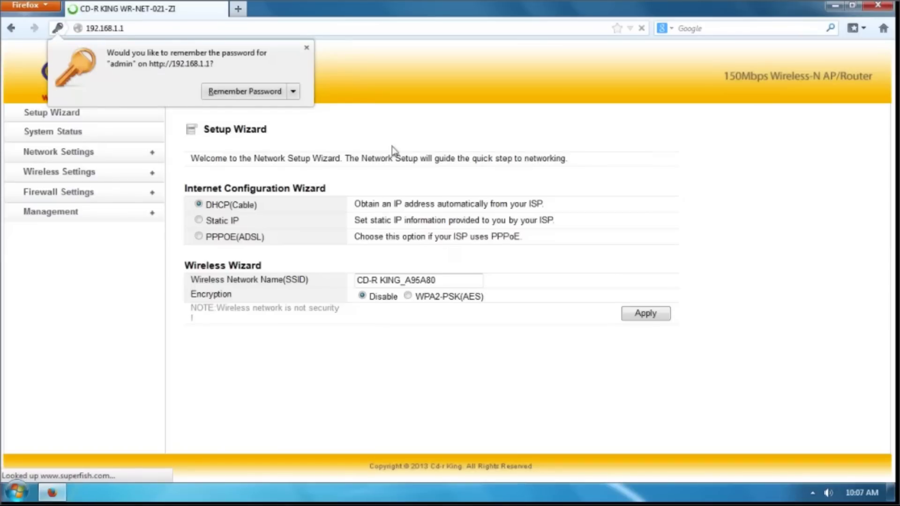
# Clone the PC's MAC address 30-85-A9-47-E8-78 on the WAN Interface page and apply it.
pyautogui.click(129, 153)
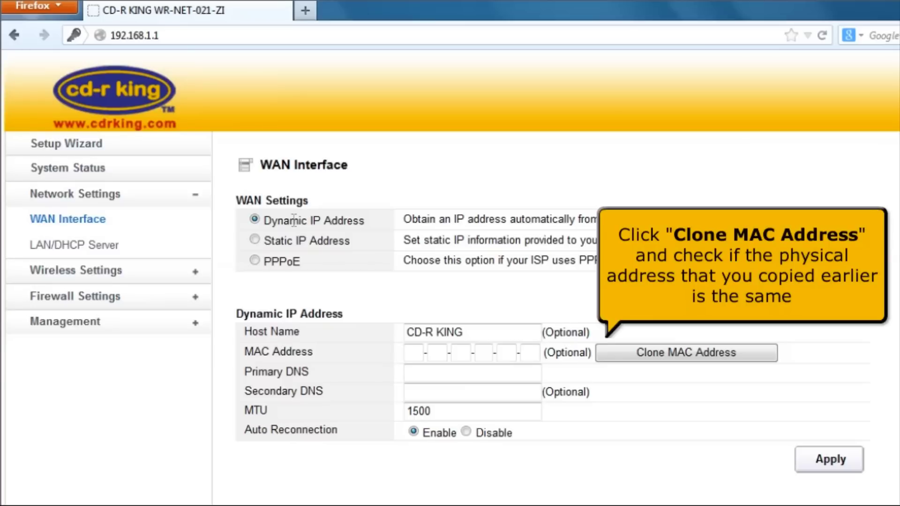
pyautogui.click(775, 362)
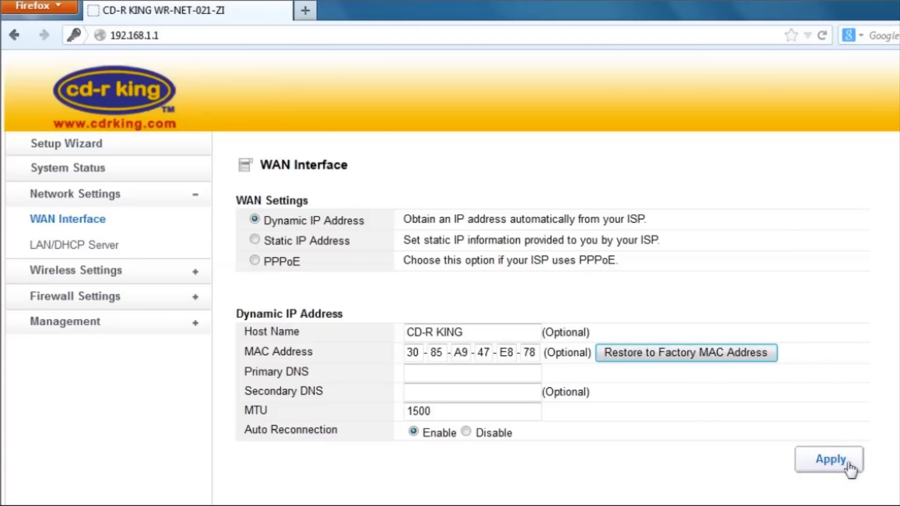
pyautogui.click(831, 460)
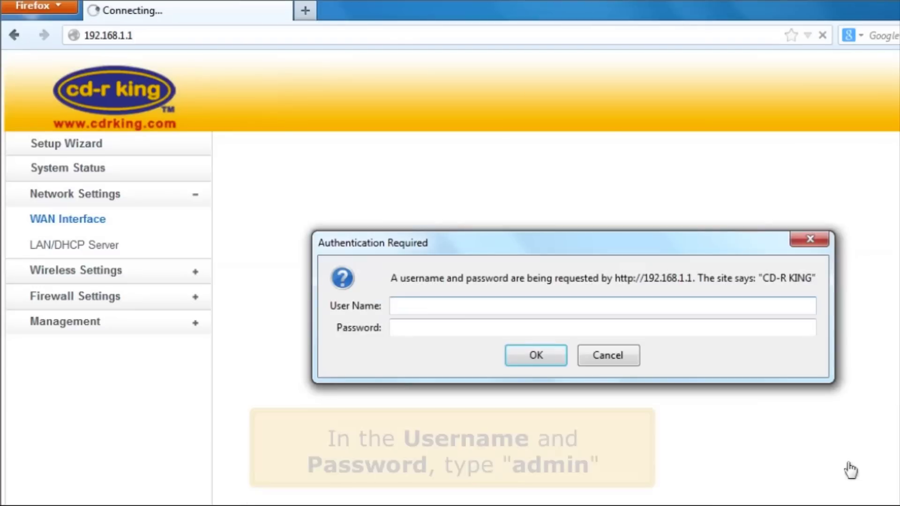
# Log back in through the Authentication Required dialog with the admin credentials.
pyautogui.click(654, 307)
pyautogui.write('admin')
pyautogui.press('Tab')
pyautogui.write('admin')
pyautogui.press('Return')
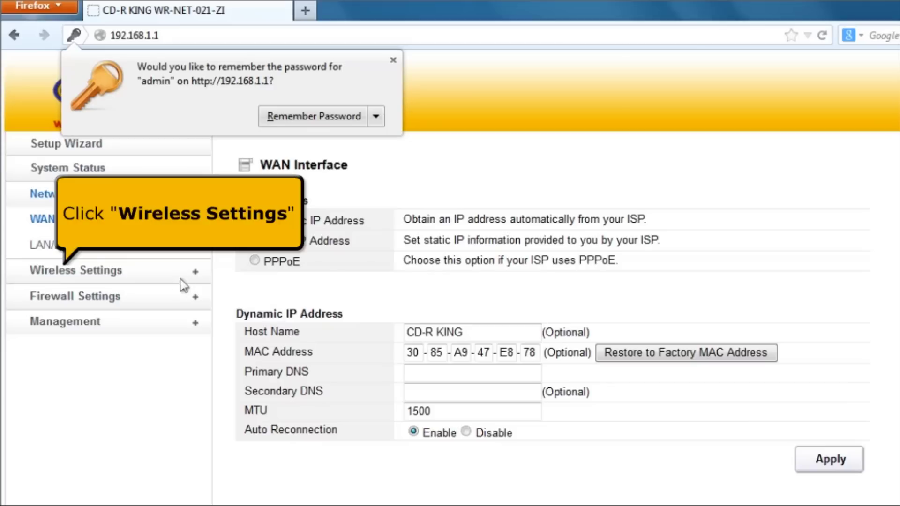
# Replace the SSID with CD-R KING in Wireless Basic Settings.
pyautogui.click(112, 277)
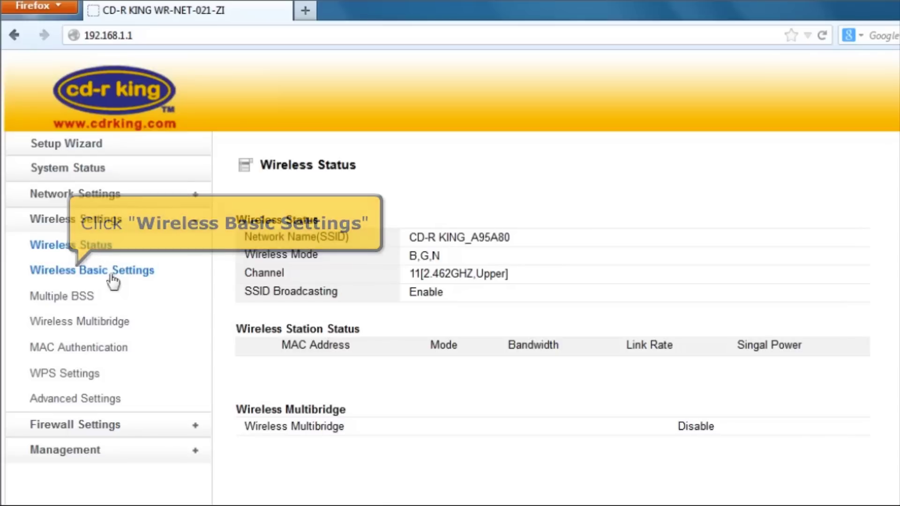
pyautogui.click(112, 277)
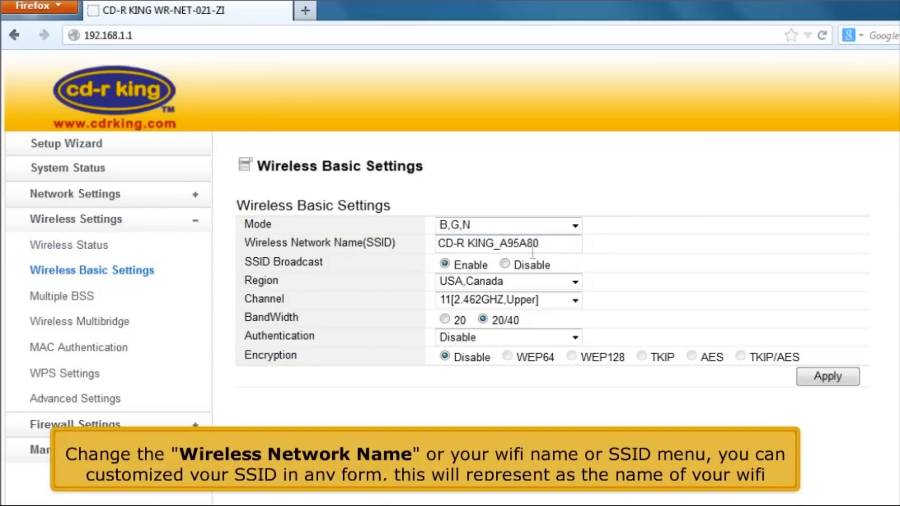
pyautogui.click(559, 245)
pyautogui.moveTo(558, 245); pyautogui.dragTo(411, 261)
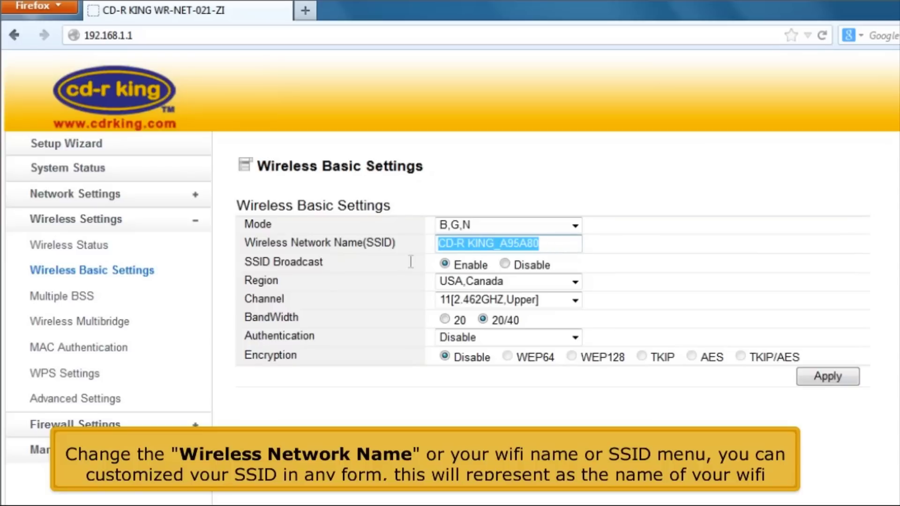
pyautogui.write('C')
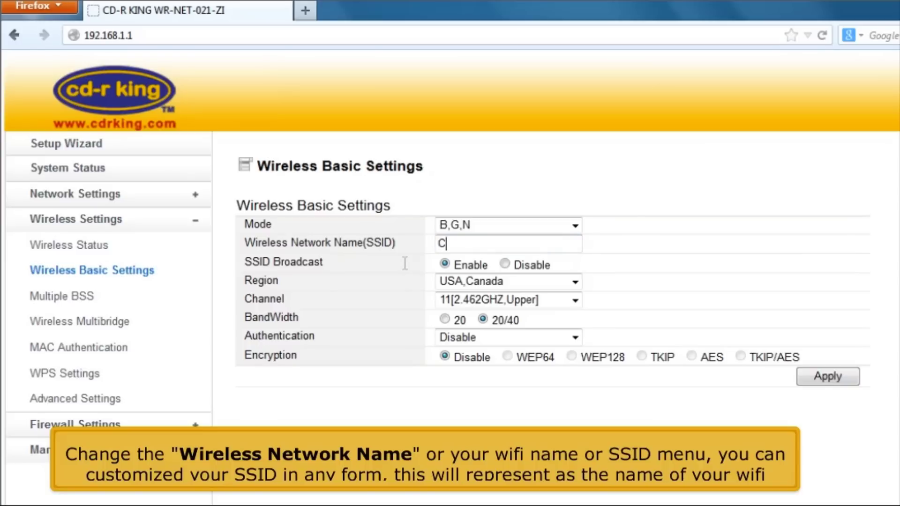
pyautogui.write('D-')
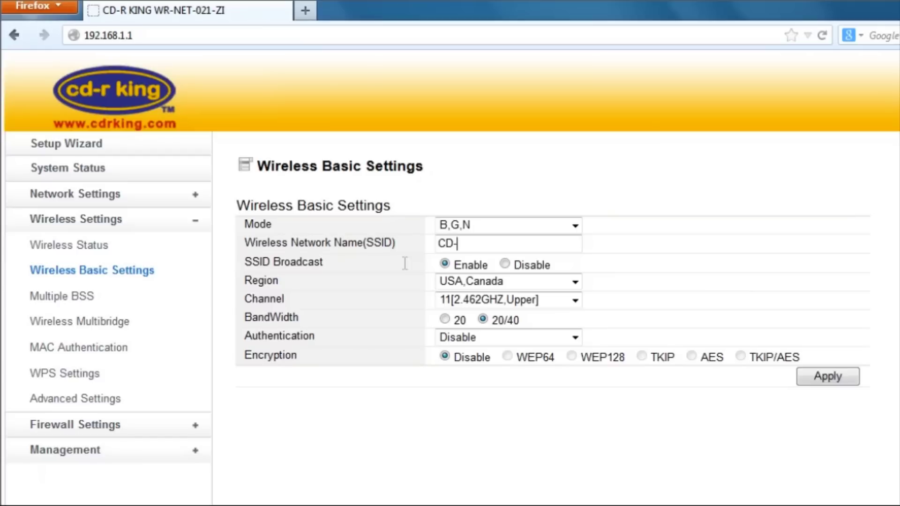
pyautogui.write('R KING')
# Set Wi-Fi authentication to WPA-PSK and enter the new encryption key.
pyautogui.click(498, 344)
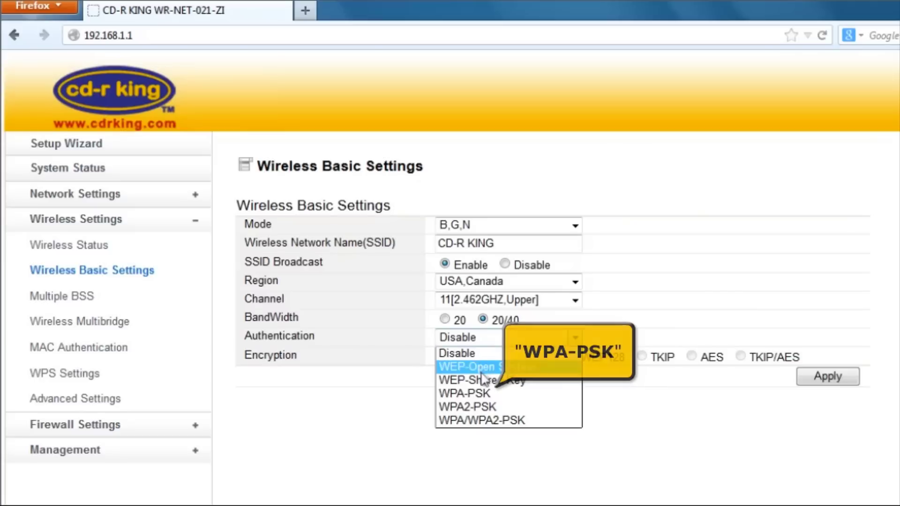
pyautogui.click(490, 394)
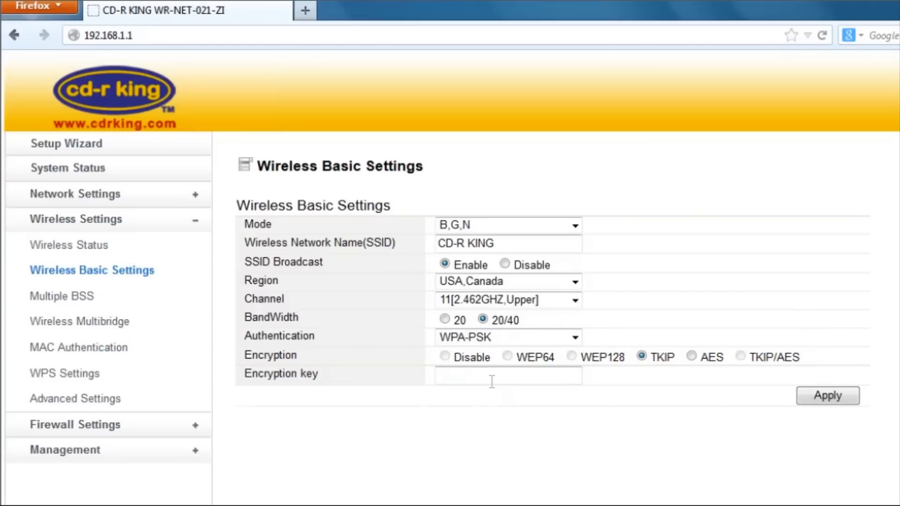
pyautogui.click(490, 379)
pyautogui.write('12345')
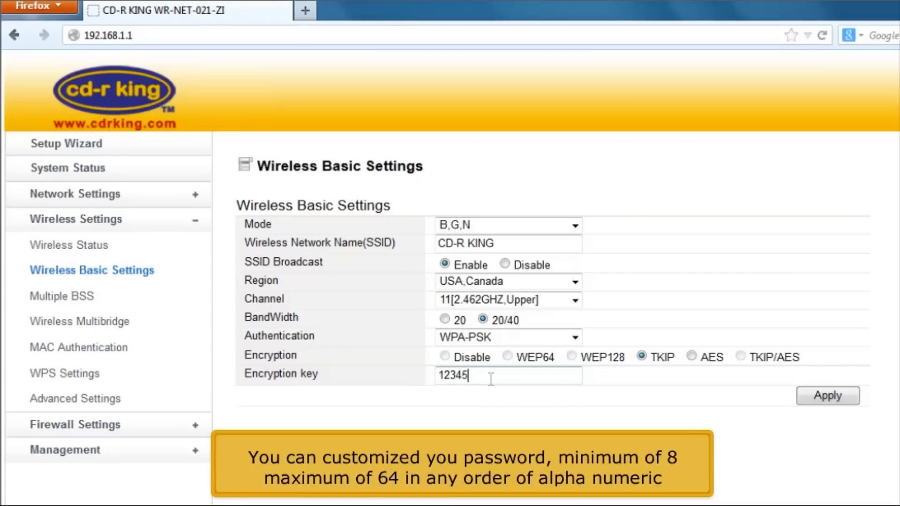
pyautogui.write('6789')
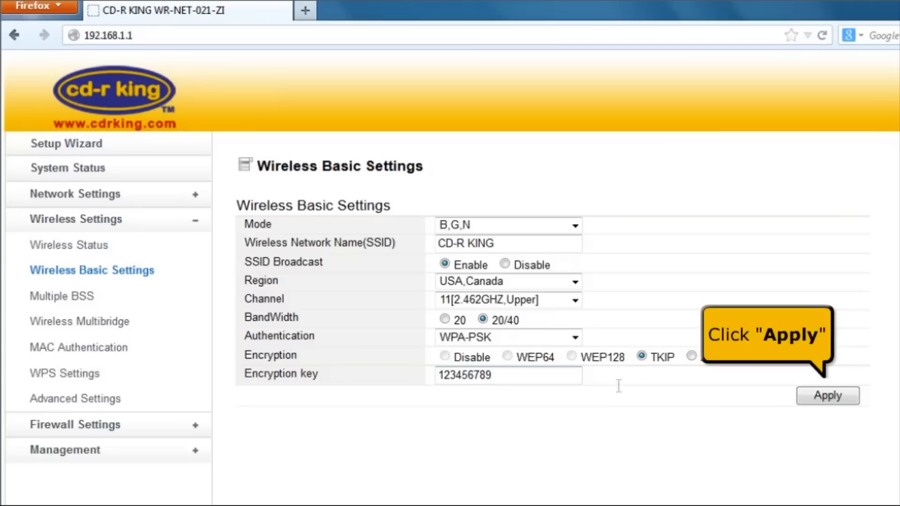
# Apply the CD-R KING WPA-PSK wireless settings, then log back in with the admin credentials.
pyautogui.click(827, 396)
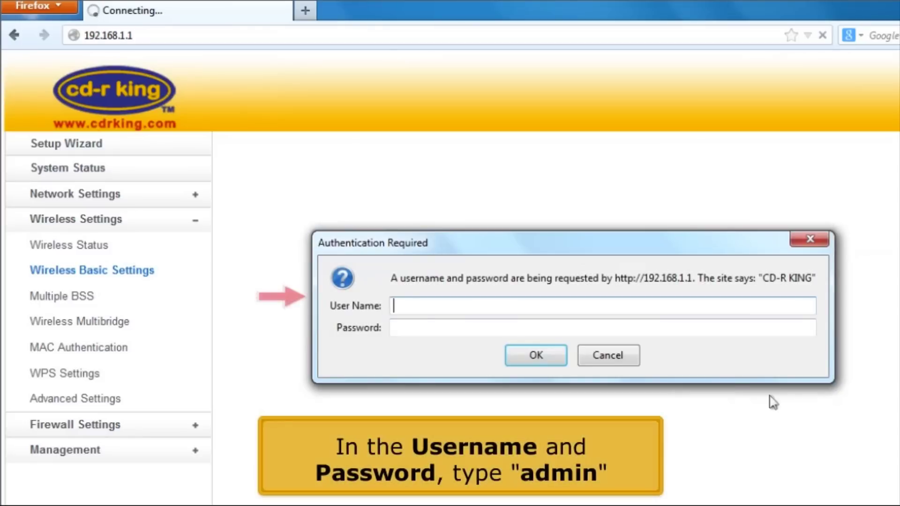
pyautogui.click(661, 304)
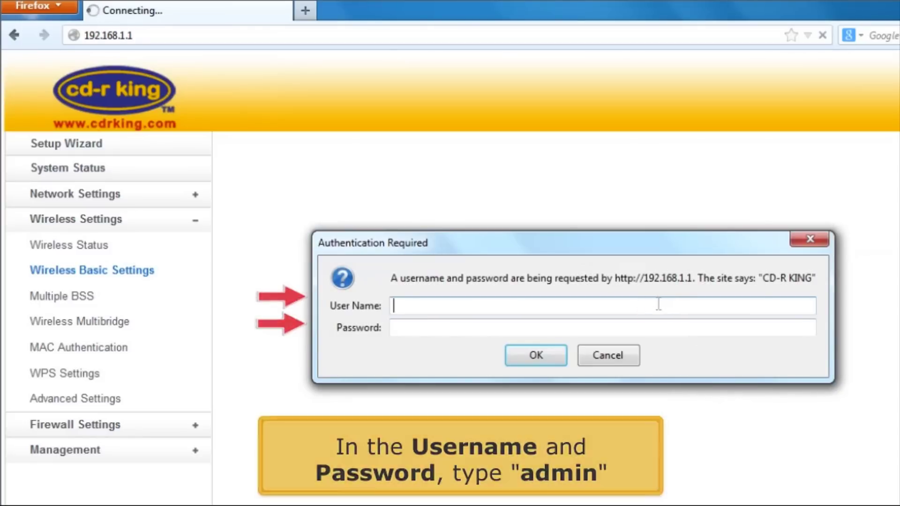
pyautogui.write('admin')
pyautogui.press('Tab')
pyautogui.write('admin')
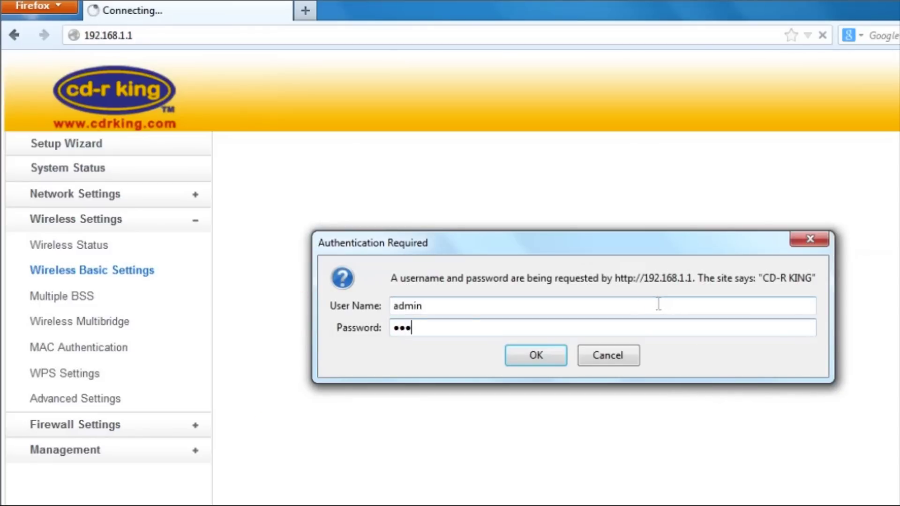
pyautogui.press('Return')
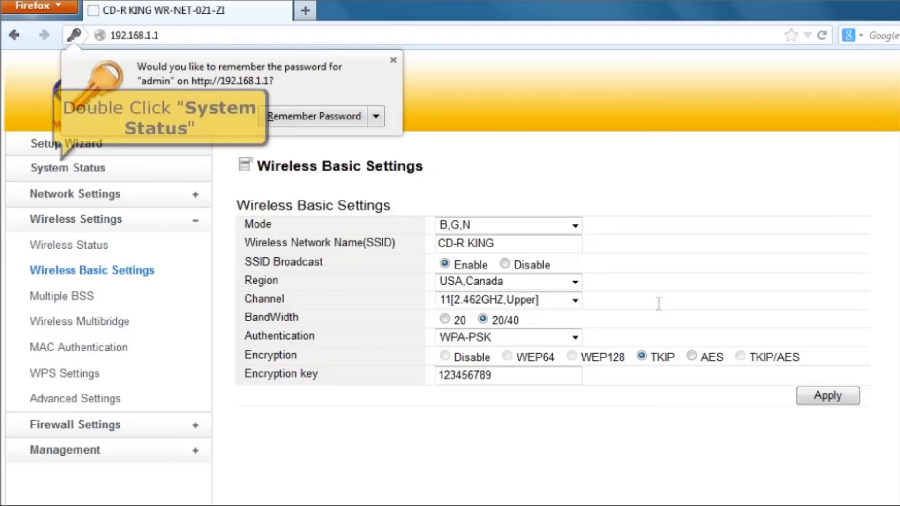
# Verify System Status shows DHCP connected with WAN IP 192.168.2.64, then open a blank tab.
pyautogui.doubleClick(150, 170)
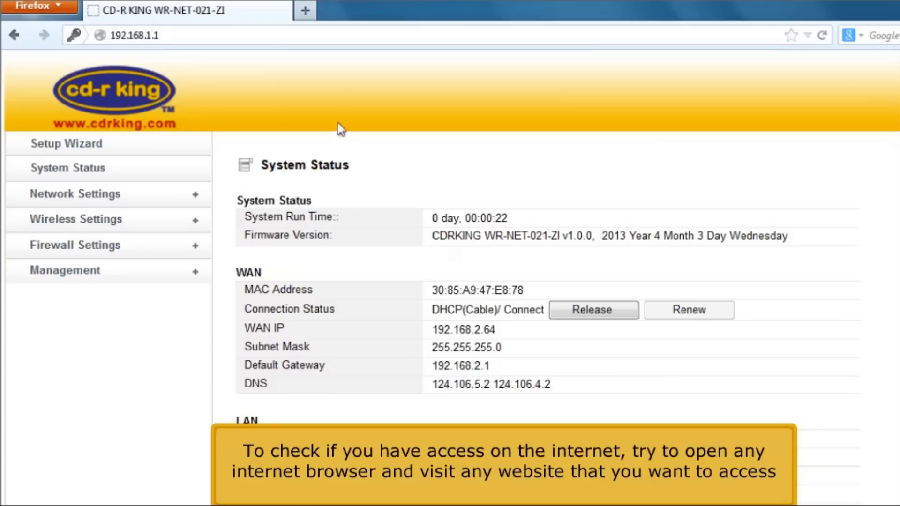
pyautogui.click(305, 10)
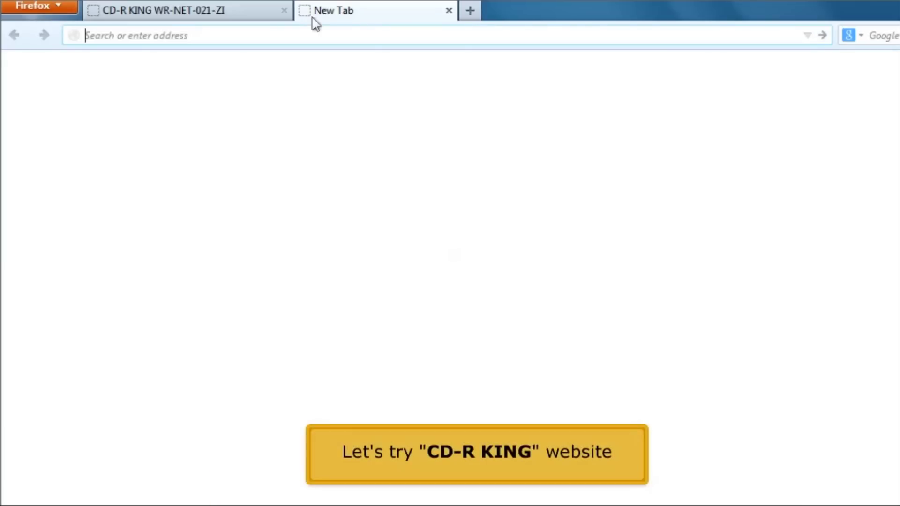